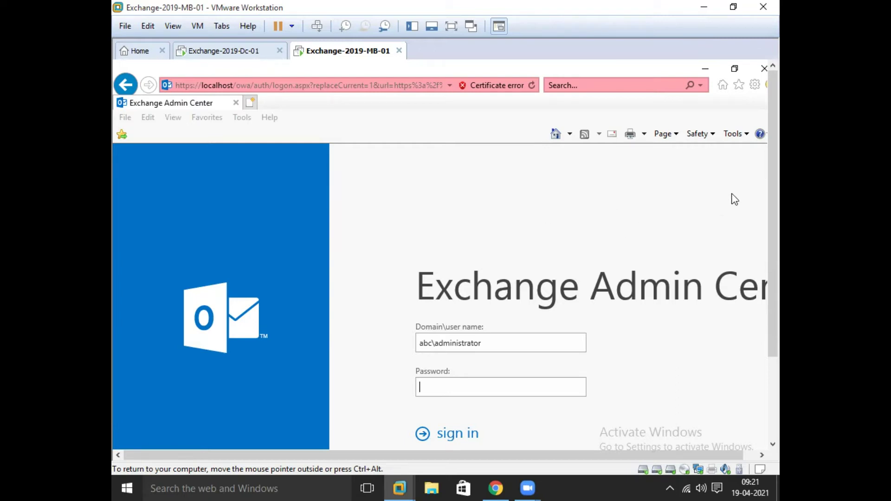
- Sign in to the Exchange admin center with the account password and display the resource mailboxes under recipients
{"action": "scroll", "coordinate": [751, 268], "scroll_direction": "down", "scroll_amount": 3}
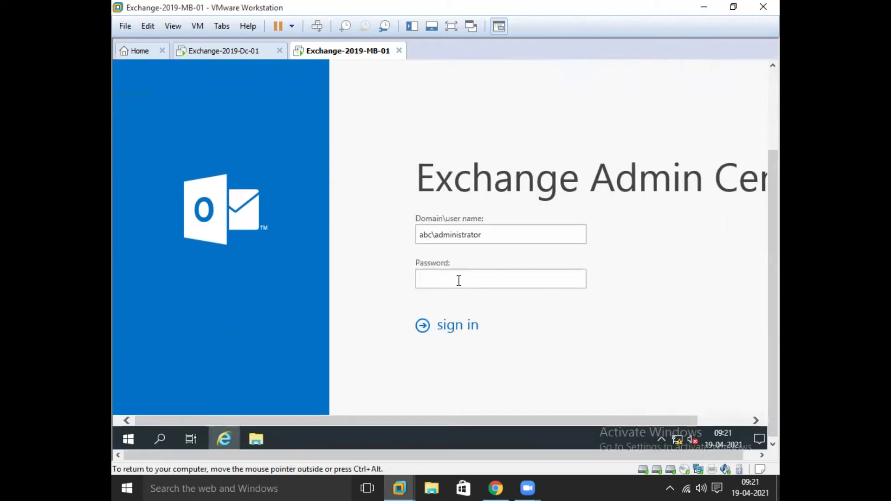
{"action": "type", "text": "*******"}
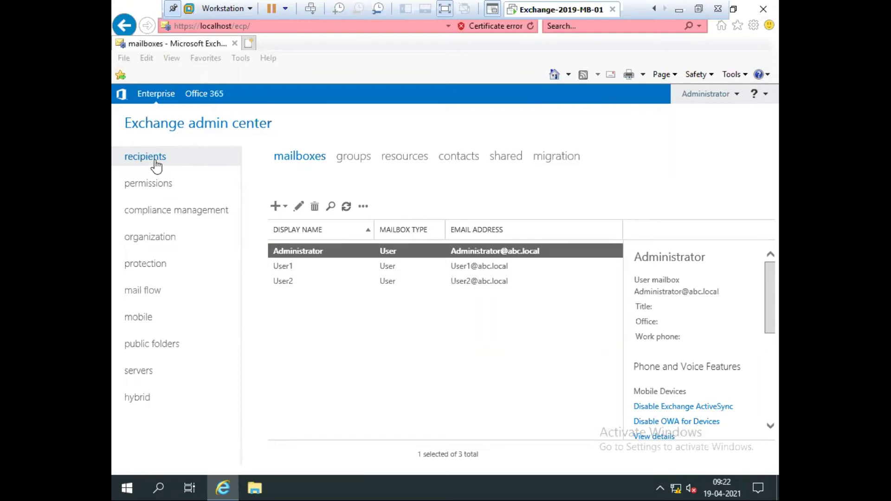
{"action": "left_click", "coordinate": [405, 158]}
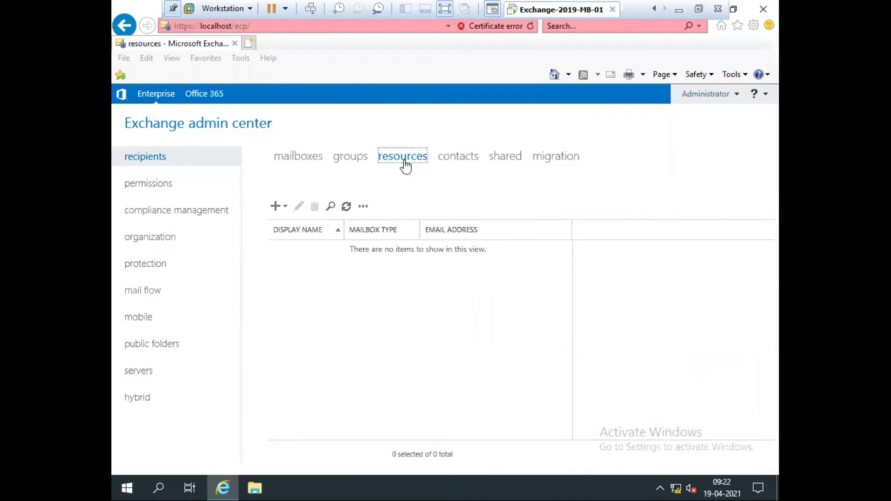
- Start creating a new room mailbox and maximize its form window
{"action": "left_click", "coordinate": [278, 208]}
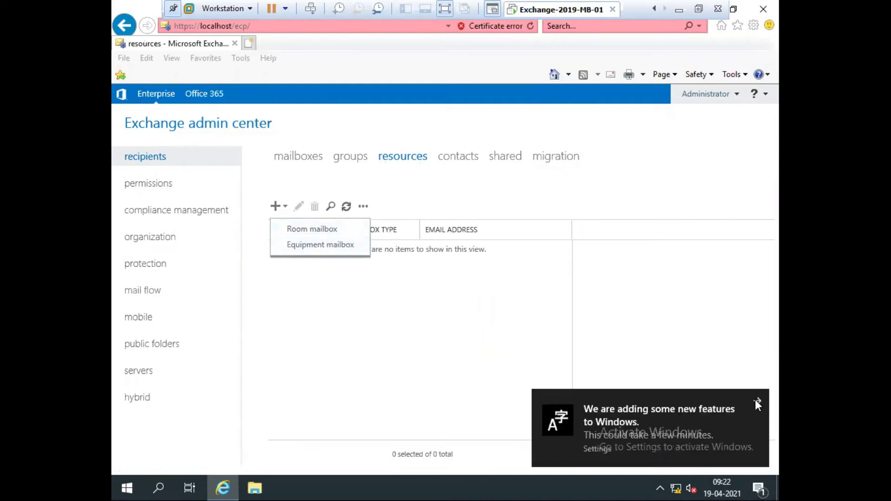
{"action": "left_click", "coordinate": [356, 292]}
{"action": "left_click", "coordinate": [281, 208]}
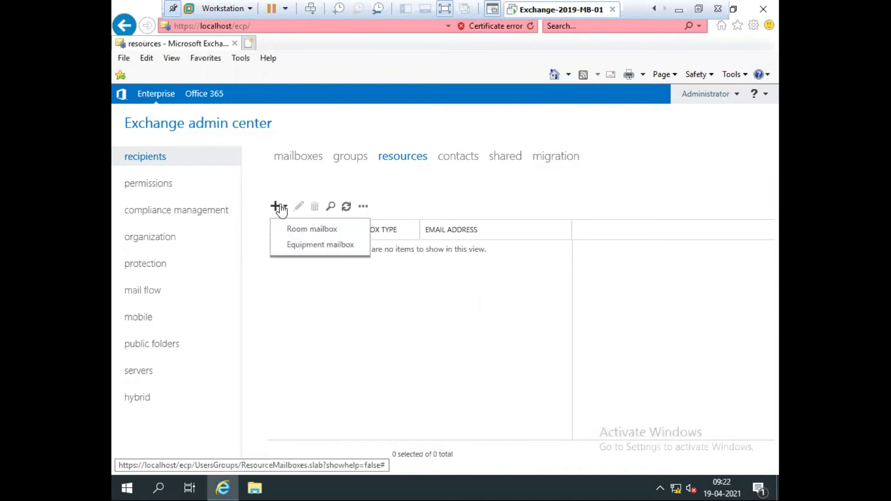
{"action": "left_click", "coordinate": [312, 232]}
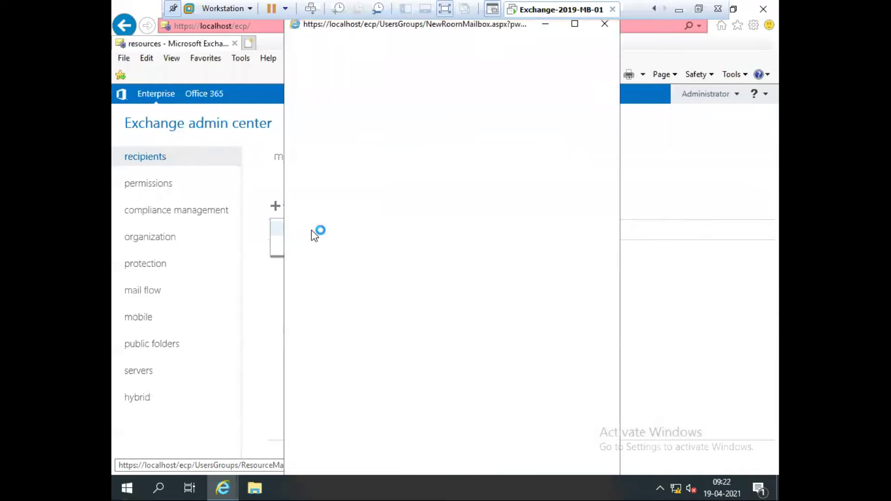
{"action": "left_click", "coordinate": [574, 24]}
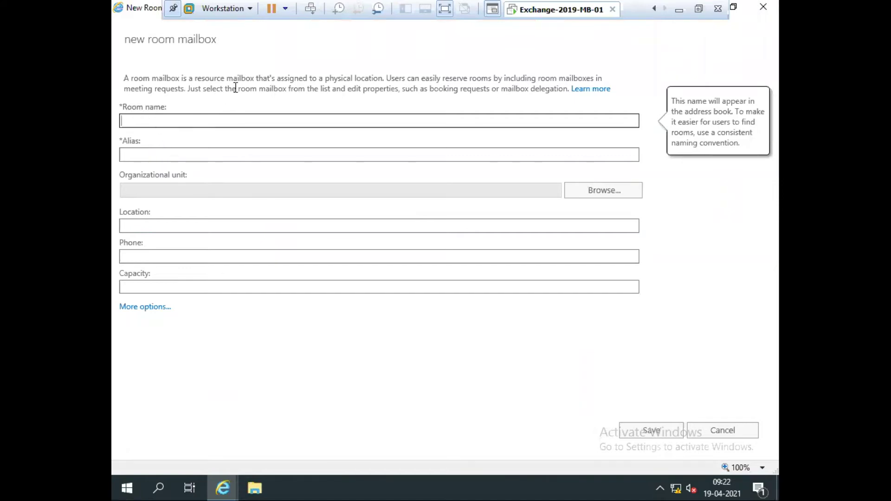
- Enter Meeting-Room as both the room name and the alias of the new room mailbox
{"action": "type", "text": "Meeting"}
{"action": "key", "text": "BackSpace"}
{"action": "type", "text": "-Room"}
{"action": "key", "text": "shift+Left"}
{"action": "key", "text": "shift+Left"}
{"action": "key", "text": "shift+Left"}
{"action": "key", "text": "shift+Left"}
{"action": "key", "text": "shift+Left"}
{"action": "key", "text": "shift+Left"}
{"action": "key", "text": "shift+Left"}
{"action": "key", "text": "shift+Left"}
{"action": "key", "text": "shift+Left"}
{"action": "key", "text": "shift+Left"}
{"action": "key", "text": "shift+Left"}
{"action": "key", "text": "shift+Left"}
{"action": "key", "text": "ctrl+c"}
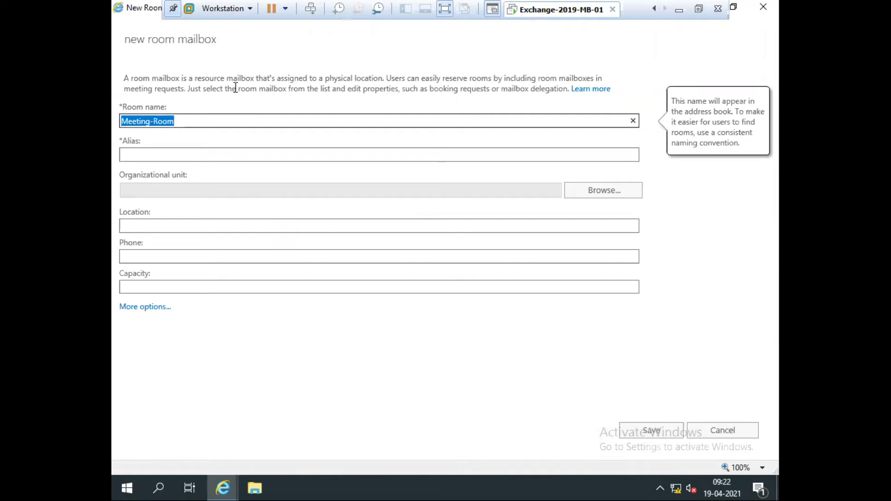
{"action": "key", "text": "Tab"}
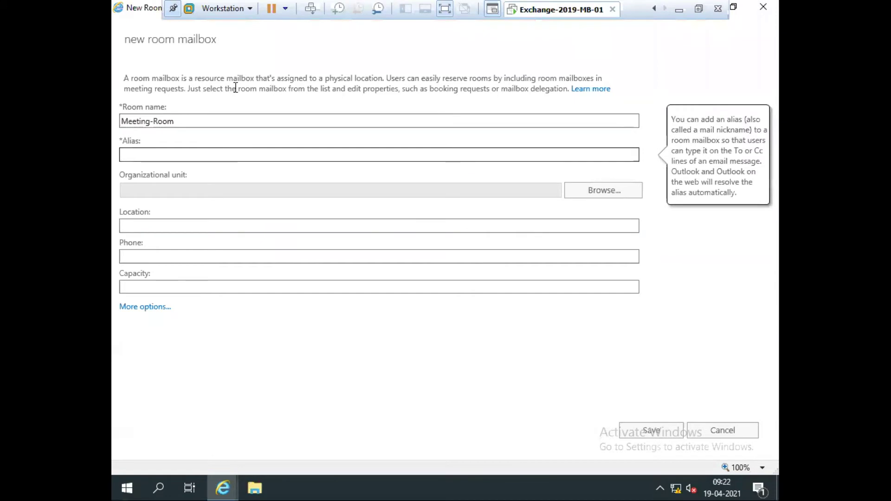
{"action": "key", "text": "ctrl+v"}
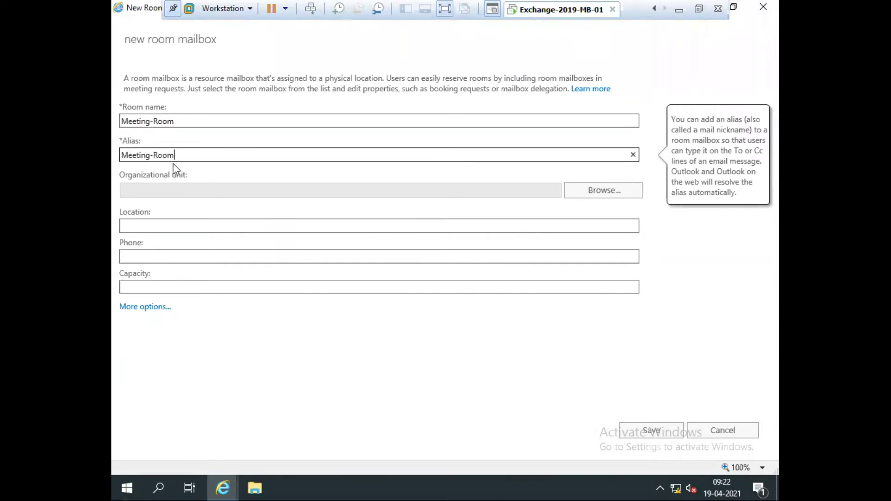
- Assign the room mailbox to the Room-Mailbox organizational unit under Abc.Local
{"action": "left_click", "coordinate": [214, 194]}
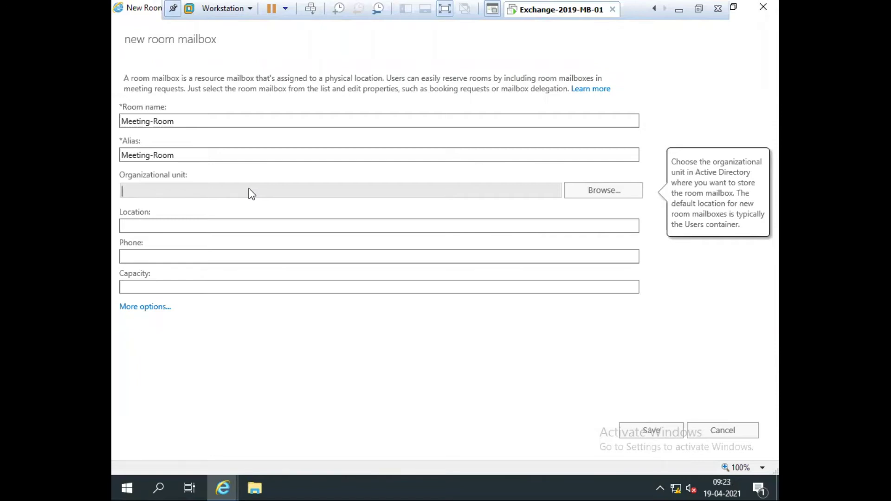
{"action": "left_click", "coordinate": [590, 196]}
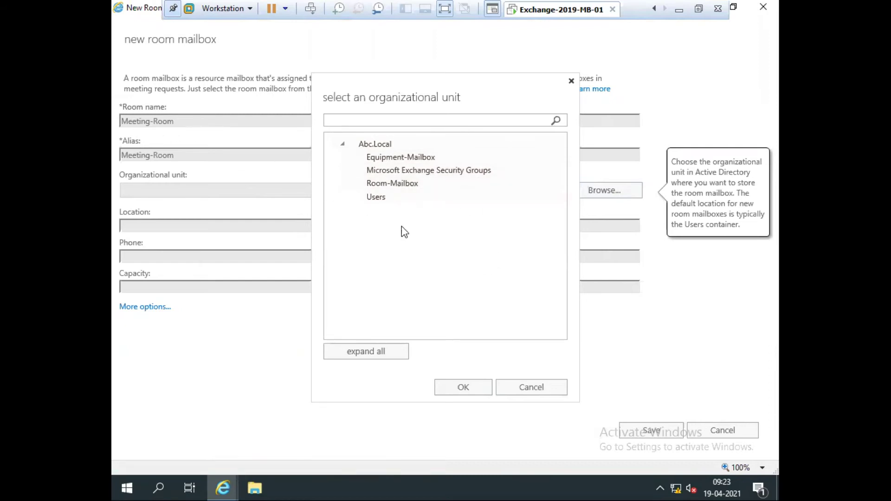
{"action": "left_click", "coordinate": [399, 189]}
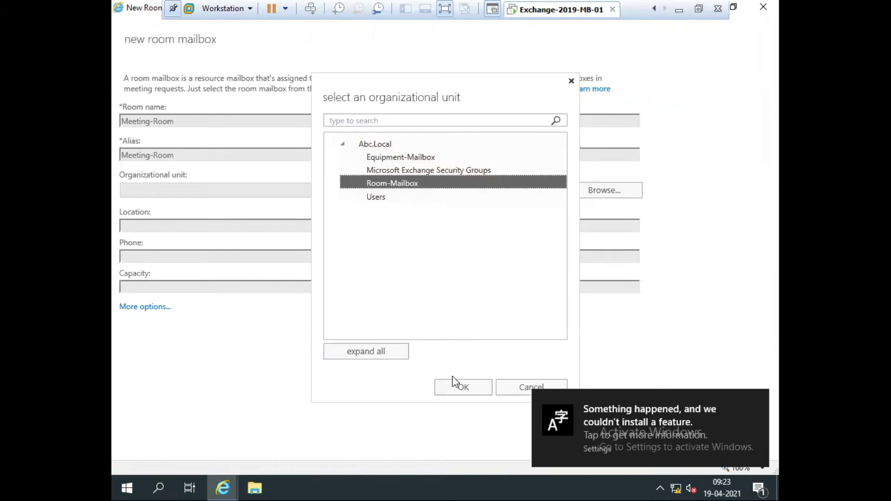
{"action": "left_click", "coordinate": [450, 388]}
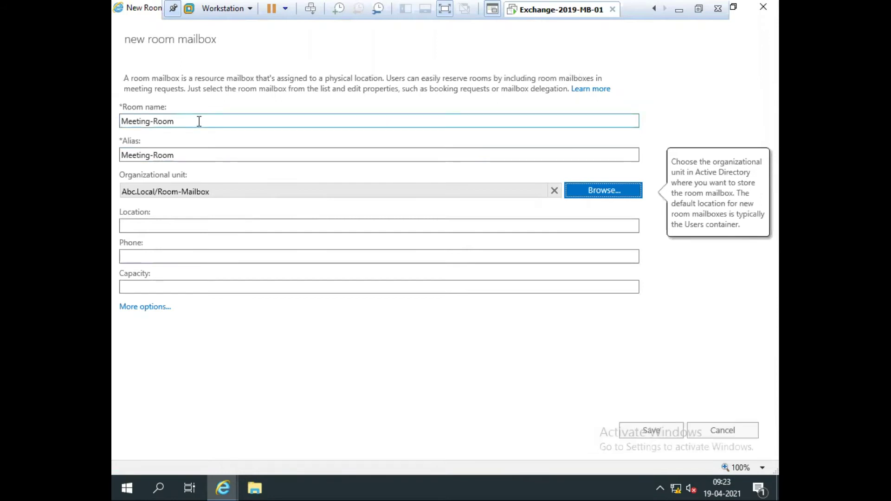
- Set the room's location to Delhi and its capacity to 35, leaving the phone number blank
{"action": "left_click", "coordinate": [171, 226]}
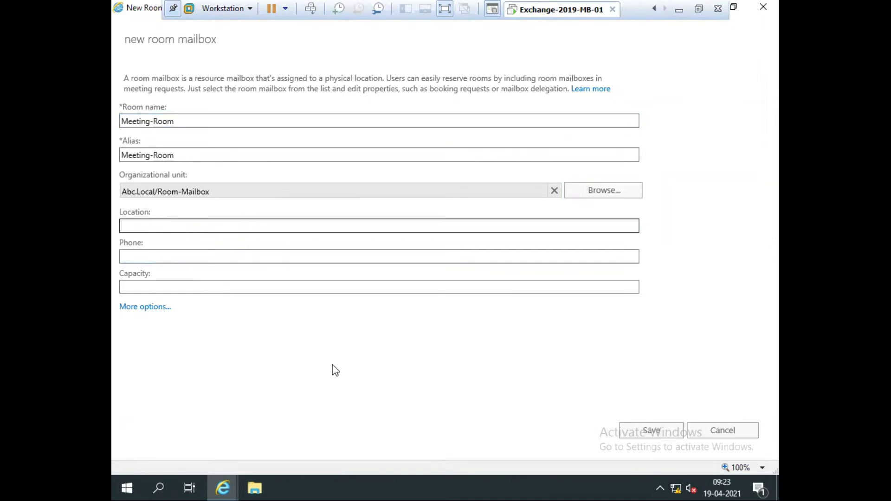
{"action": "type", "text": "D"}
{"action": "key", "text": "BackSpace"}
{"action": "type", "text": "Dle"}
{"action": "key", "text": "BackSpace"}
{"action": "key", "text": "BackSpace"}
{"action": "type", "text": "elhi"}
{"action": "left_click", "coordinate": [172, 288]}
{"action": "type", "text": "35"}
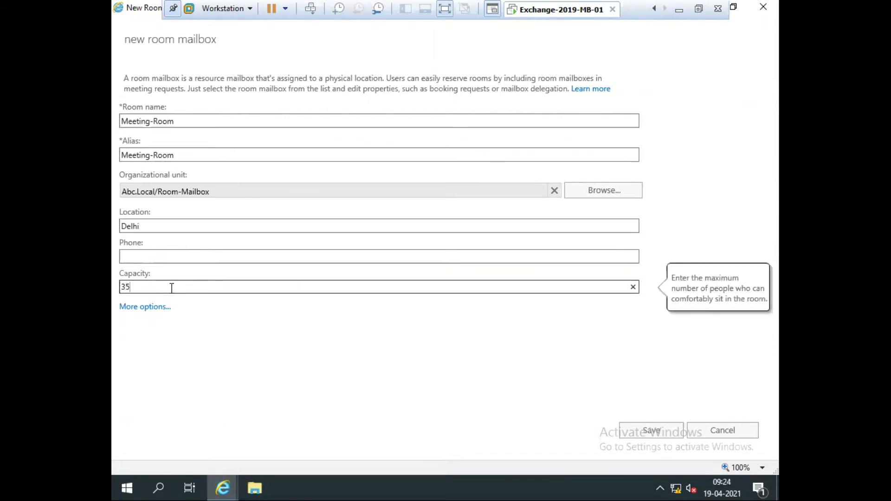
{"action": "left_click", "coordinate": [155, 255]}
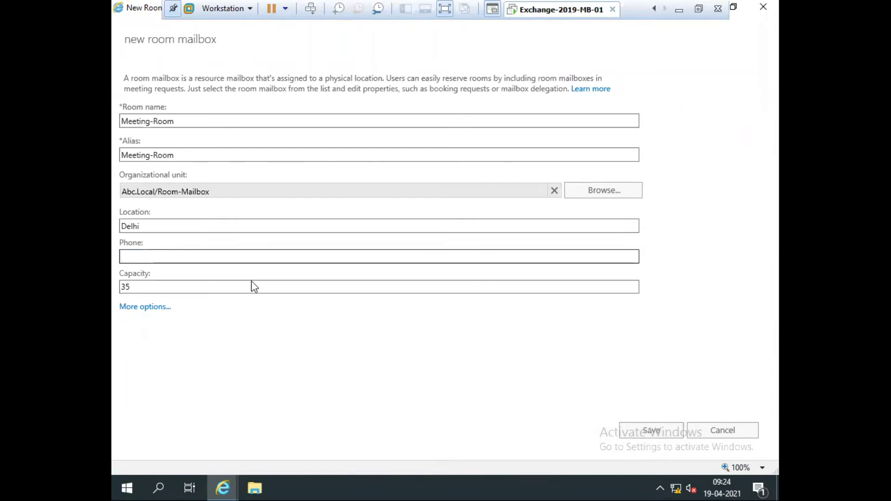
- Choose MBDB02 as the mailbox database for the room mailbox and save the new mailbox
{"action": "left_click", "coordinate": [154, 307]}
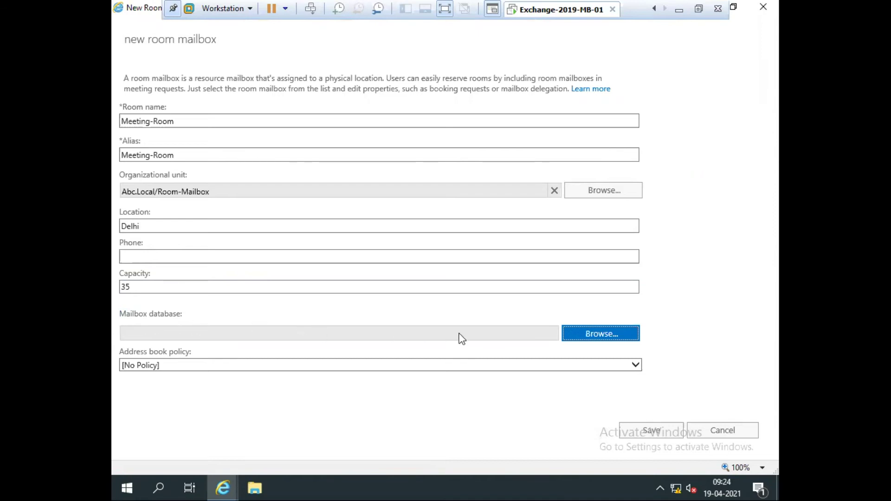
{"action": "left_click", "coordinate": [599, 334]}
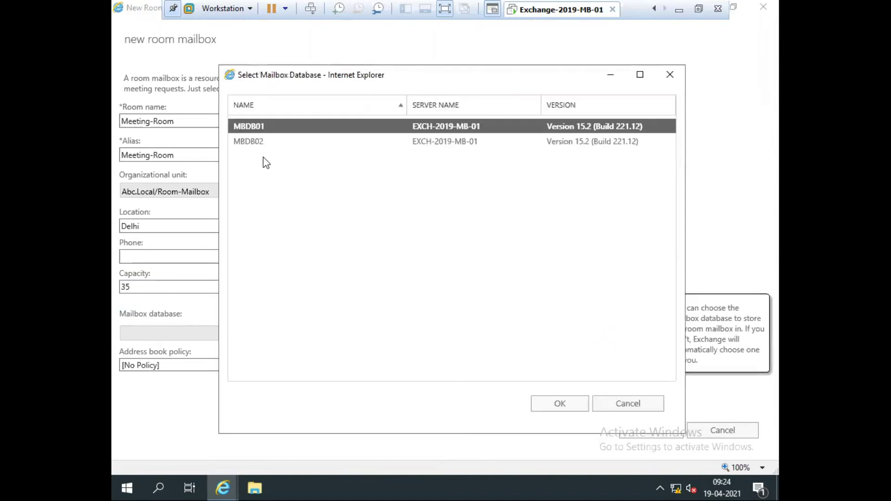
{"action": "left_click", "coordinate": [247, 143]}
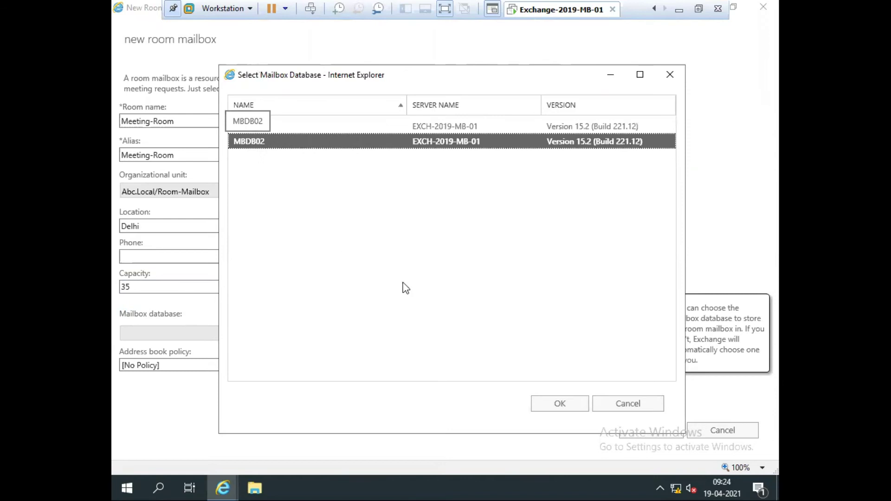
{"action": "left_click", "coordinate": [561, 403]}
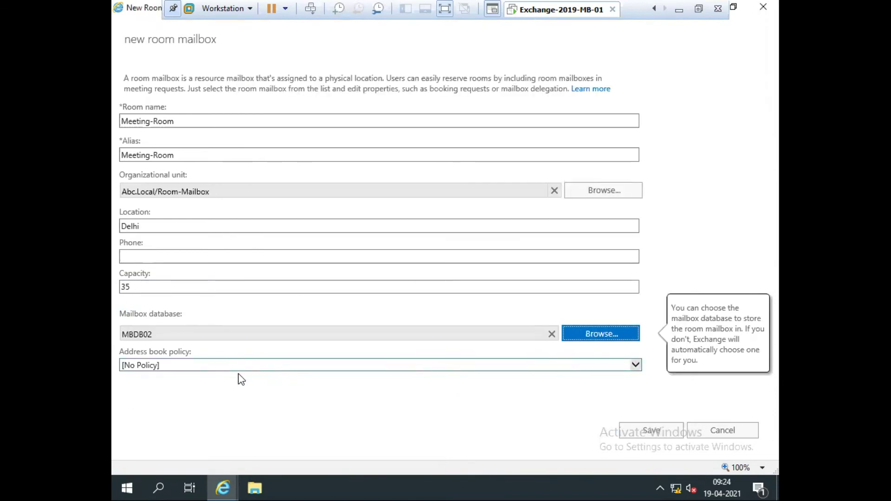
{"action": "left_click", "coordinate": [645, 434]}
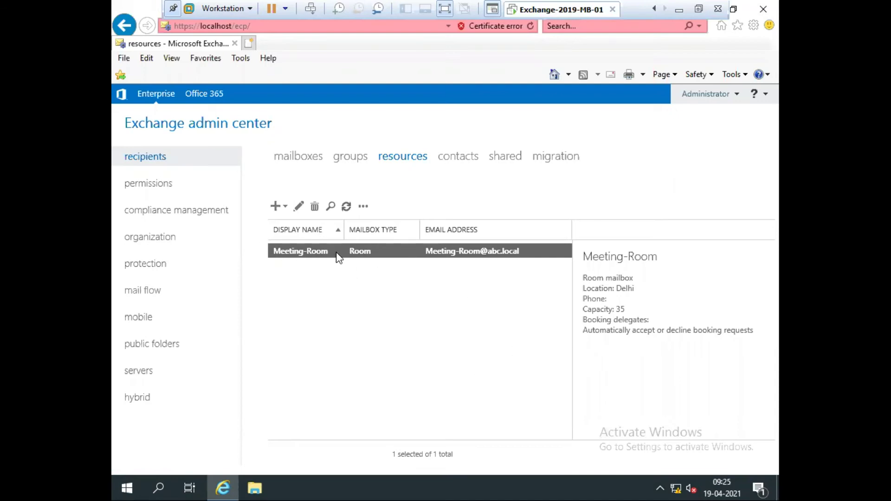
- Review the Meeting-Room mailbox's booking, contact information, email address and delegation settings, and close them without saving
{"action": "left_click", "coordinate": [299, 208]}
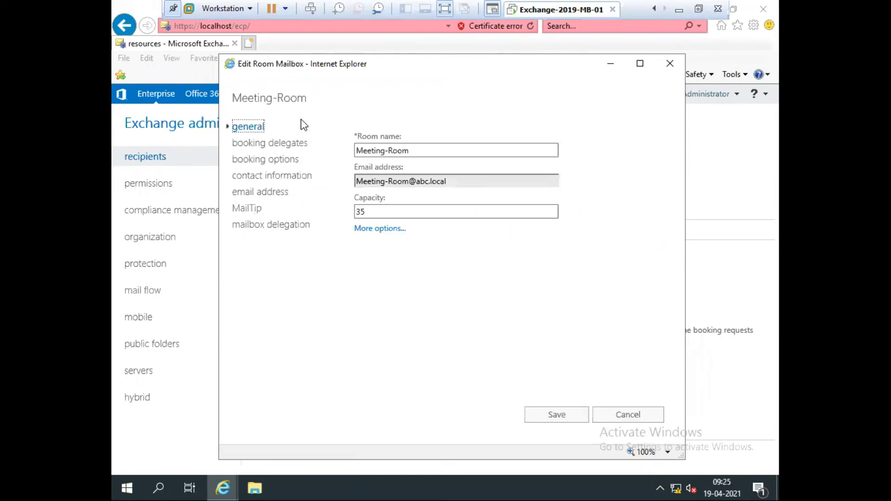
{"action": "left_click", "coordinate": [250, 147]}
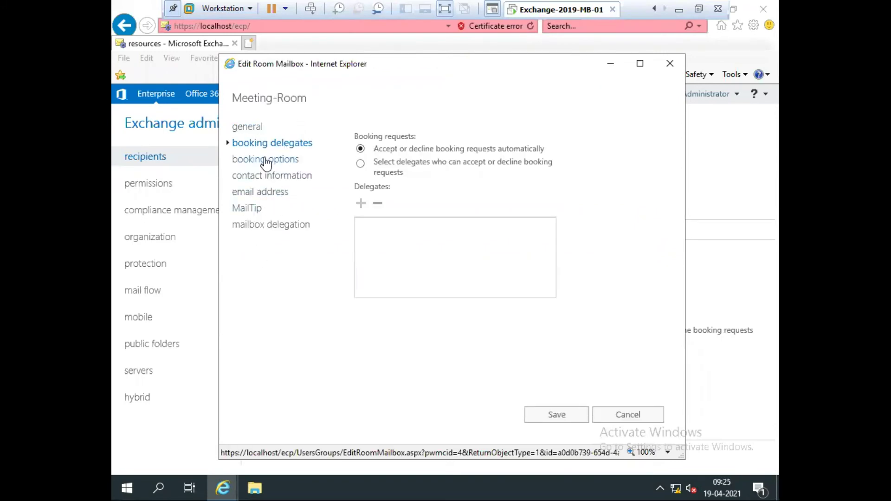
{"action": "left_click", "coordinate": [272, 162]}
{"action": "left_click", "coordinate": [260, 180]}
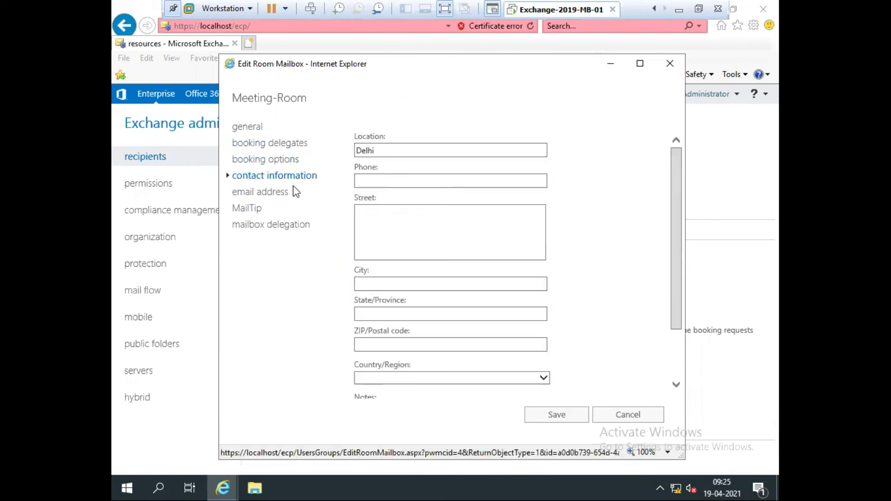
{"action": "left_click", "coordinate": [253, 193]}
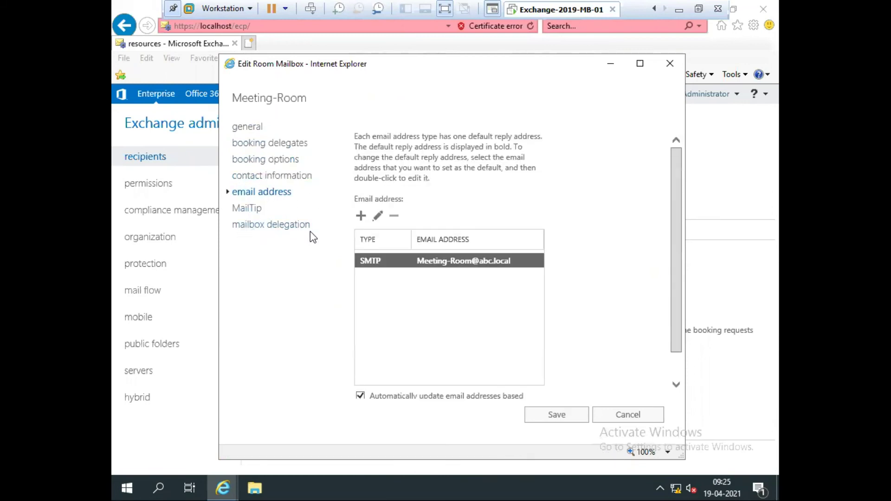
{"action": "left_click", "coordinate": [295, 228]}
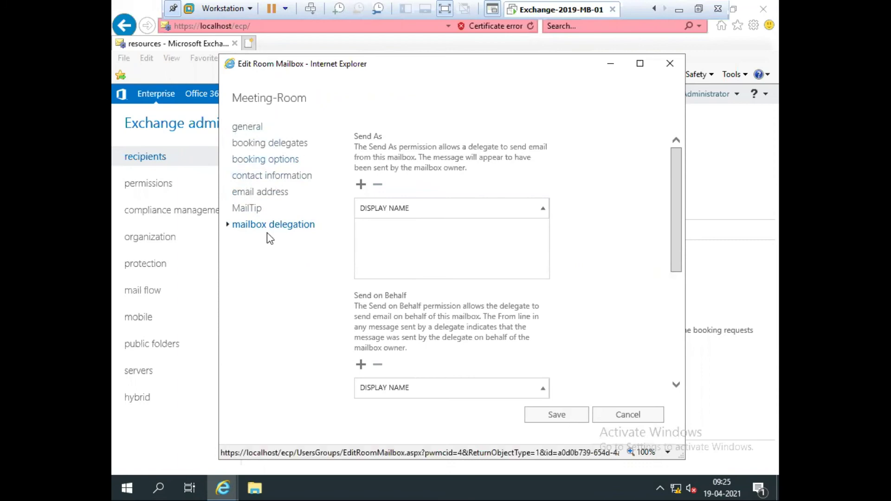
{"action": "left_click", "coordinate": [641, 417]}
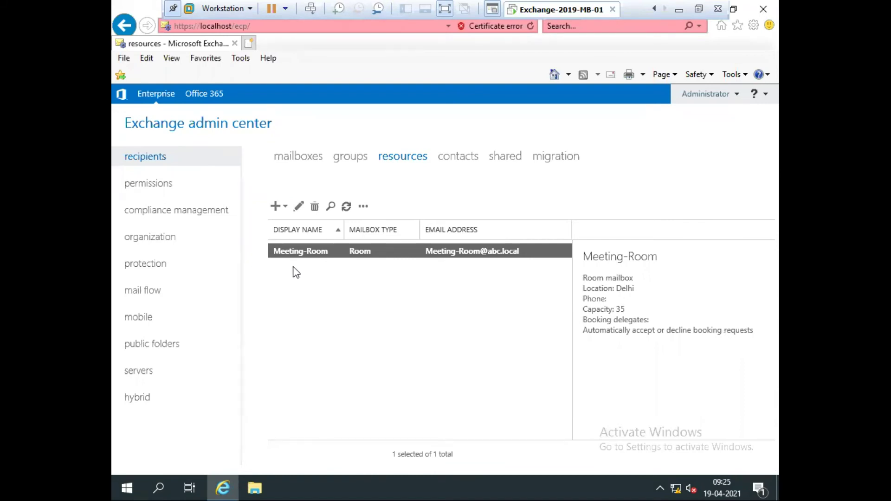
- Start a new equipment mailbox with IpPhone as both the equipment name and the alias
{"action": "left_click", "coordinate": [276, 207]}
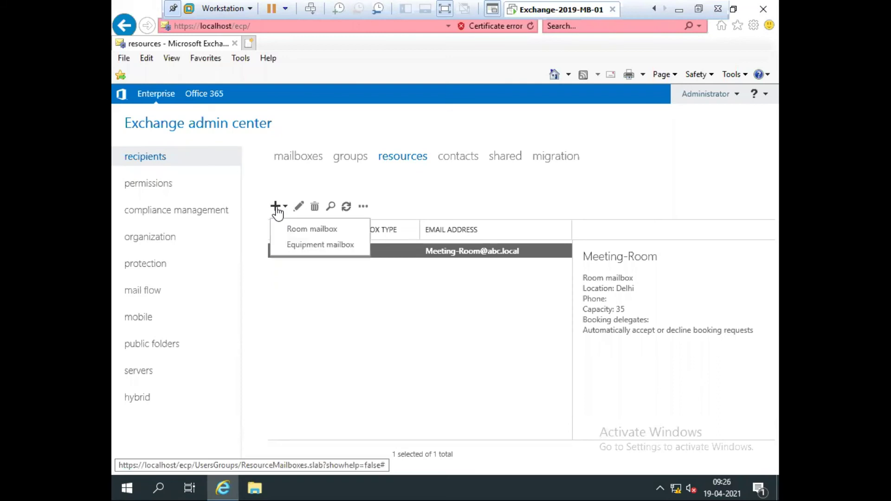
{"action": "left_click", "coordinate": [320, 245]}
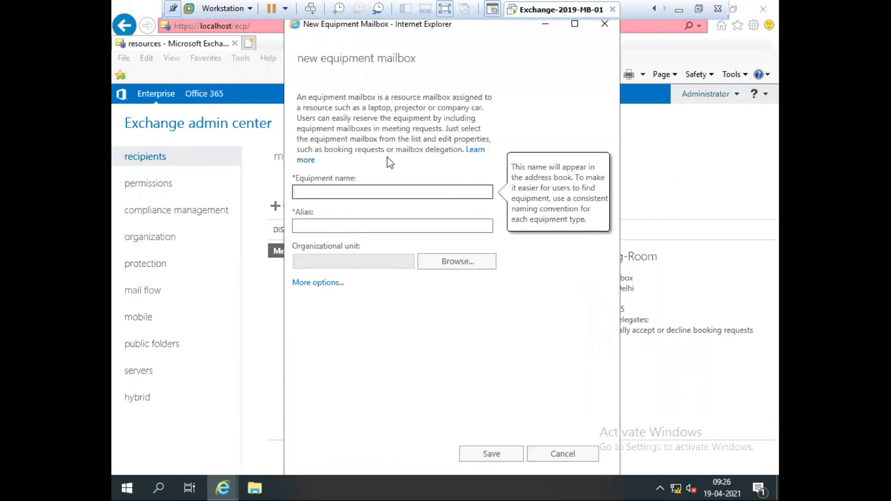
{"action": "left_click", "coordinate": [335, 190]}
{"action": "type", "text": "IpPhone"}
{"action": "left_click_drag", "start_coordinate": [324, 192], "coordinate": [236, 199]}
{"action": "key", "text": "ctrl+c"}
{"action": "left_click", "coordinate": [319, 226]}
{"action": "key", "text": "ctrl+v"}
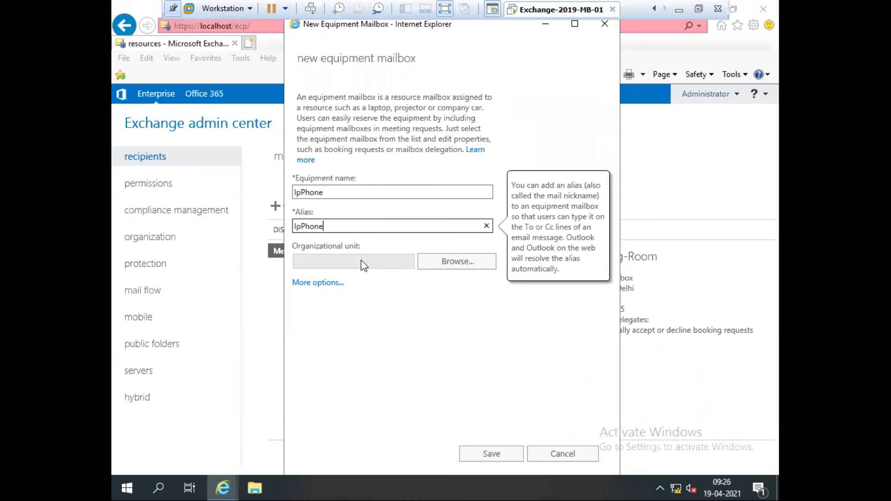
- Assign the equipment mailbox to the Equipment-Mailbox organizational unit and reveal the form's additional options
{"action": "left_click", "coordinate": [448, 264]}
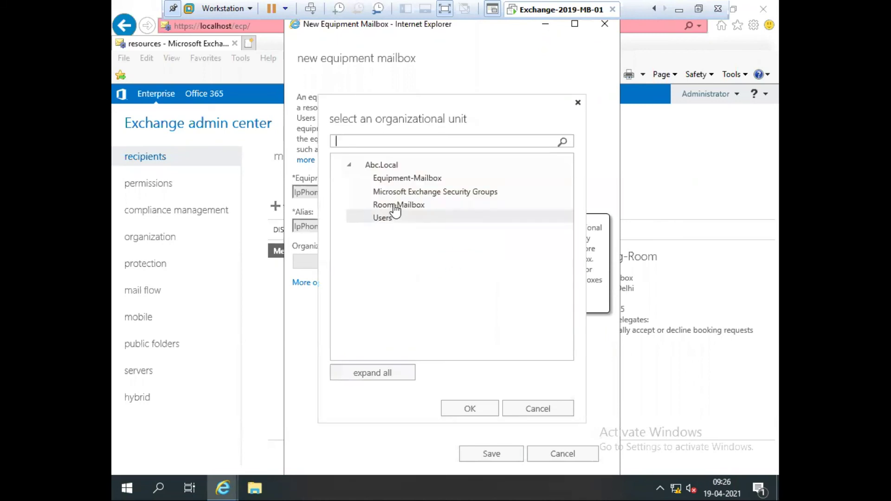
{"action": "left_click", "coordinate": [392, 180]}
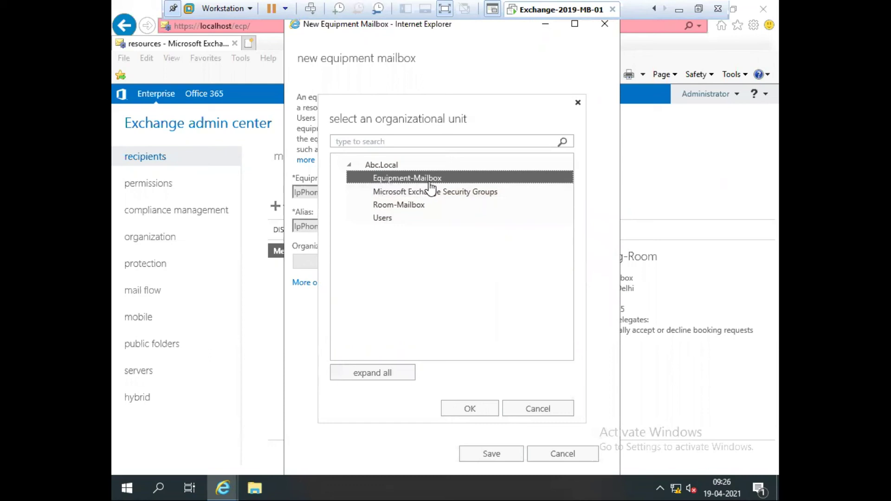
{"action": "left_click", "coordinate": [470, 414]}
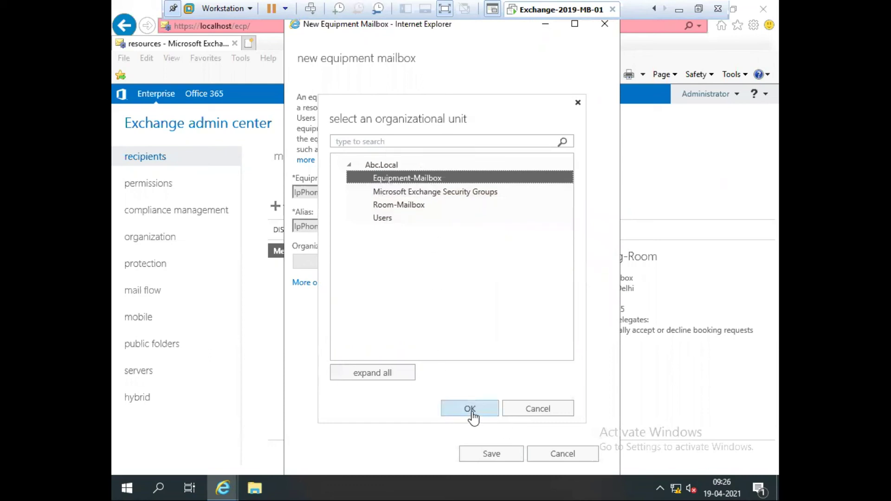
{"action": "left_click", "coordinate": [311, 281]}
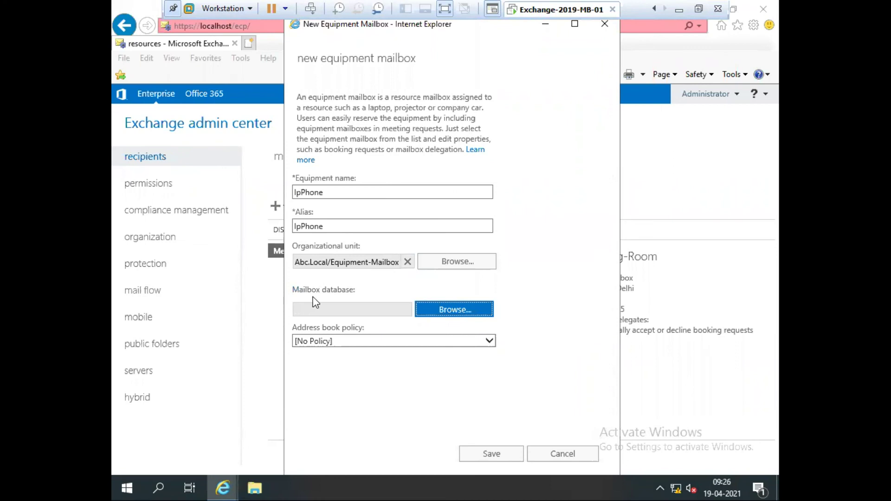
- Choose MBDB02 as the mailbox database for the equipment mailbox and save the new mailbox
{"action": "left_click", "coordinate": [446, 314]}
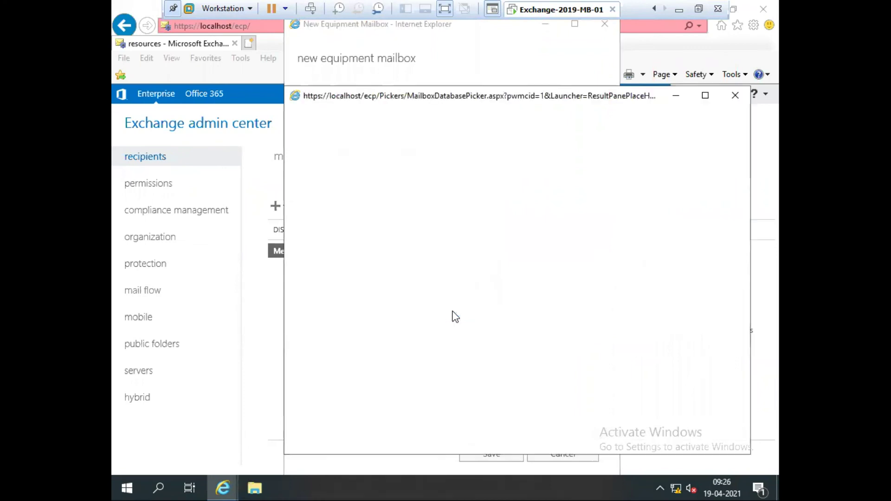
{"action": "left_click", "coordinate": [306, 163]}
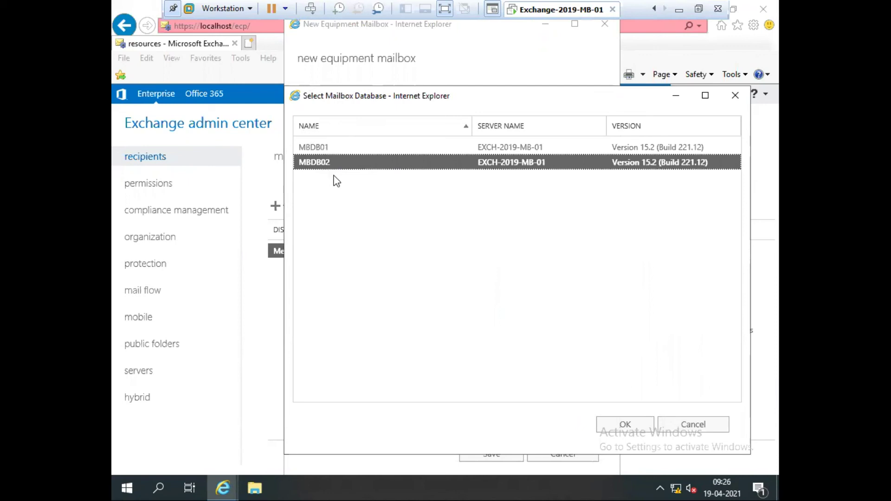
{"action": "left_click", "coordinate": [613, 420]}
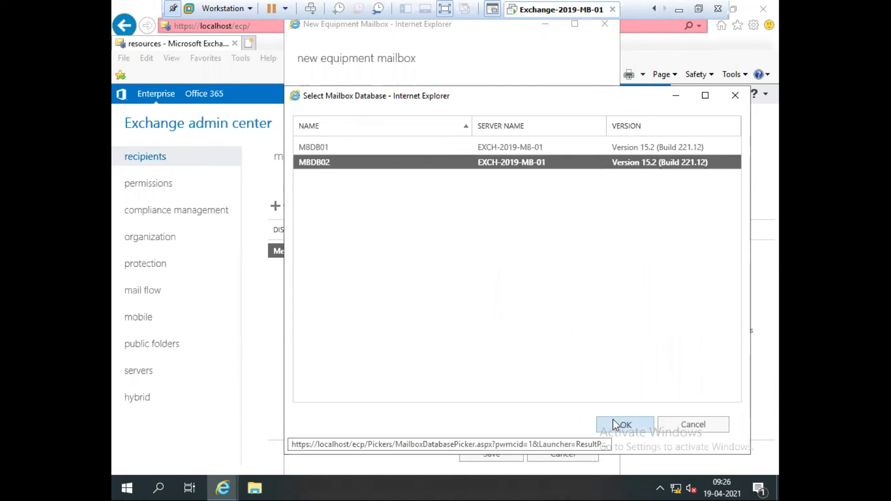
{"action": "left_click", "coordinate": [503, 452]}
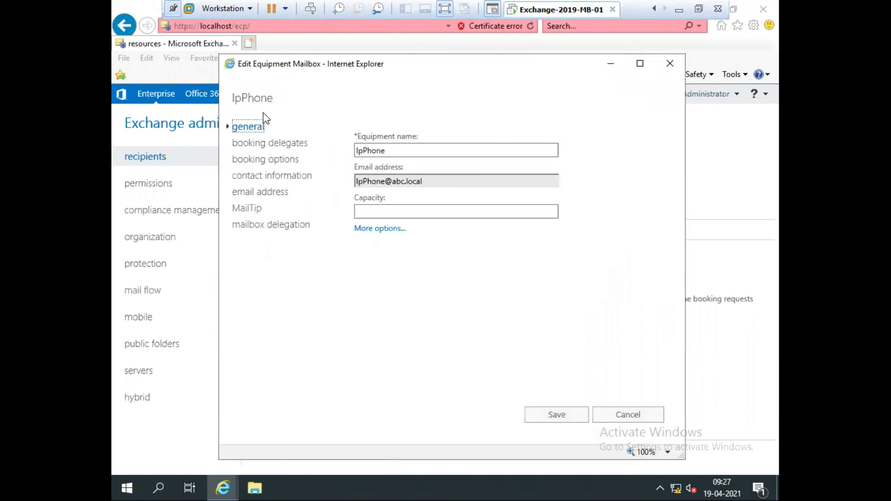
- Review the IpPhone mailbox's booking delegates, booking options and mailbox delegation, close them without saving, and minimize the virtual machine window
{"action": "left_click", "coordinate": [245, 145]}
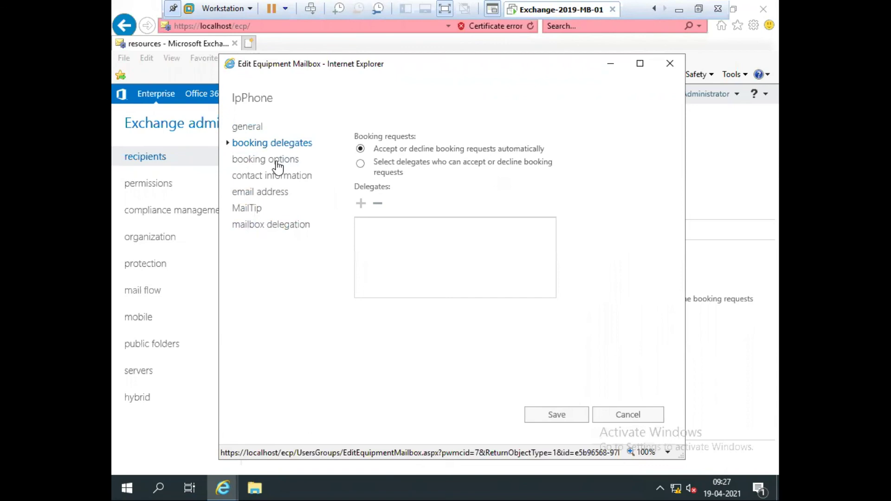
{"action": "left_click", "coordinate": [278, 161]}
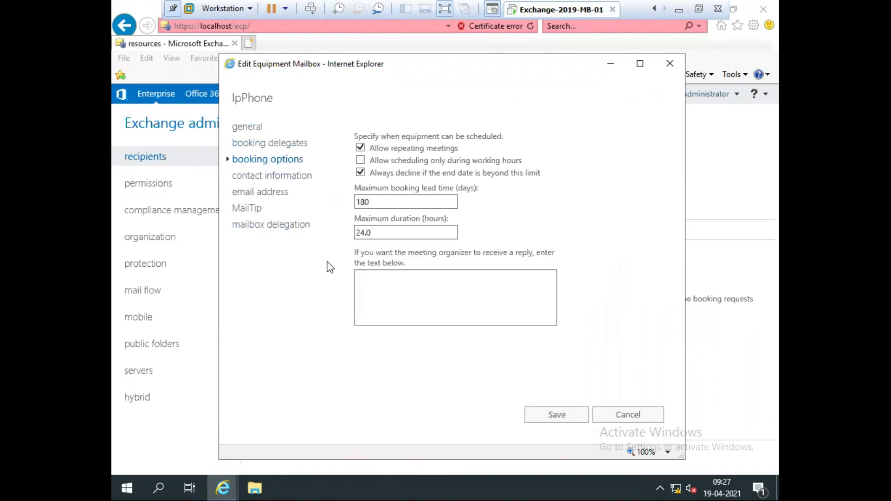
{"action": "left_click", "coordinate": [274, 224]}
{"action": "left_click", "coordinate": [640, 414]}
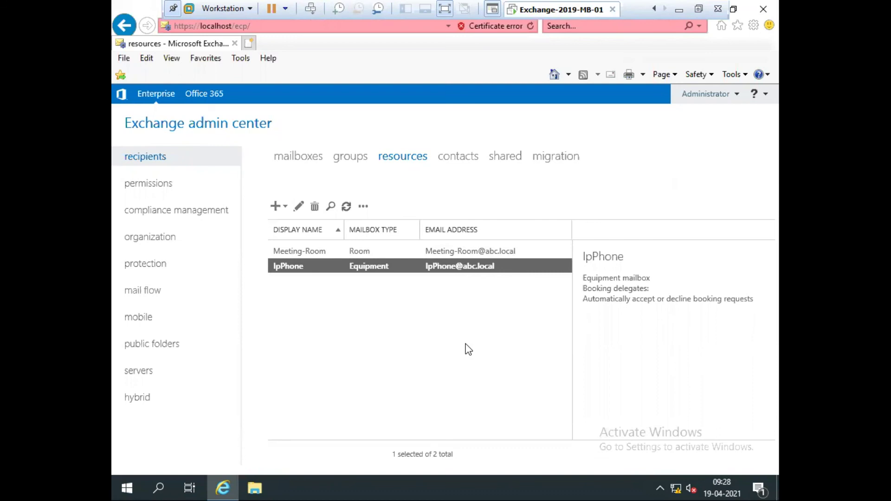
{"action": "left_click", "coordinate": [678, 13]}
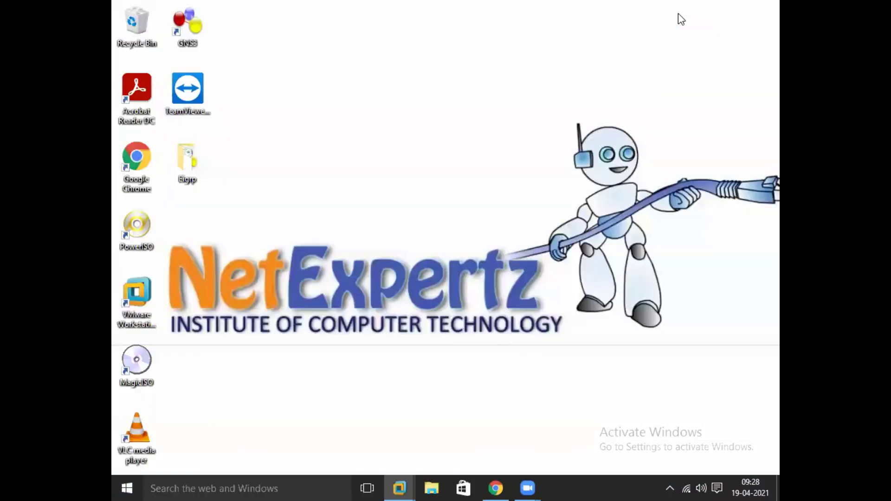